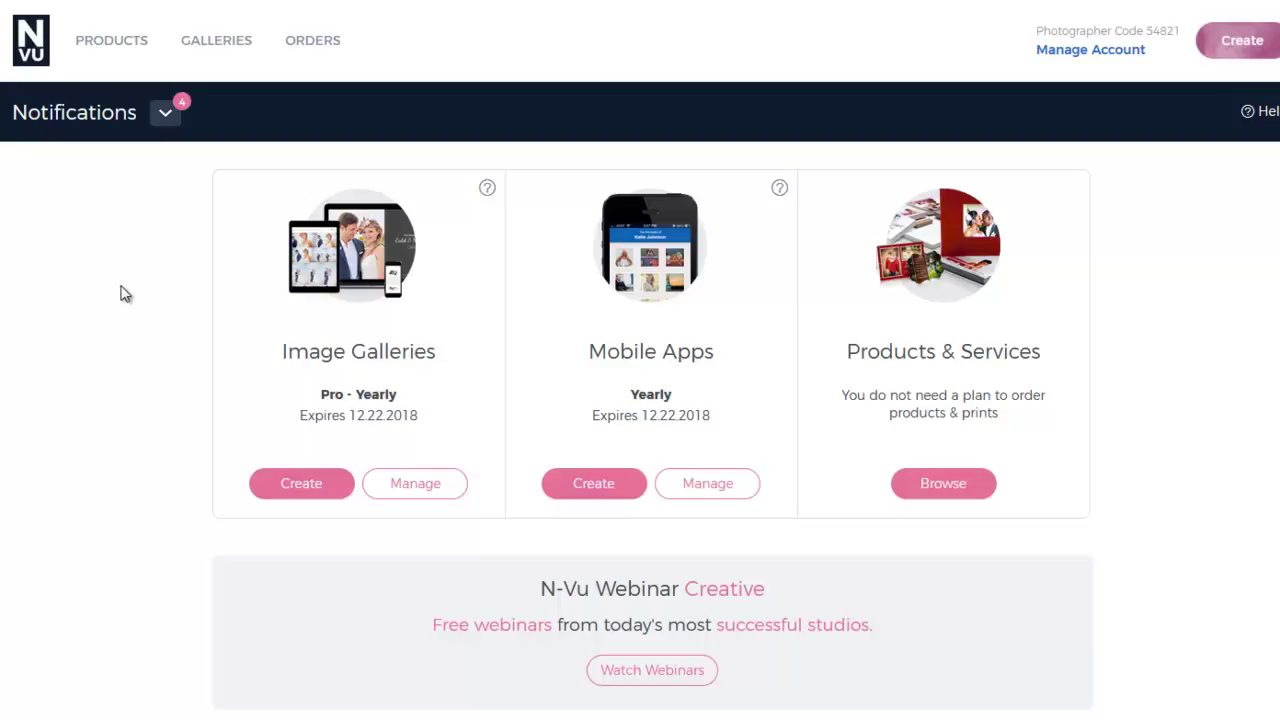
# Step: Open Default Pricelist with Products from the Price List Manager and review its print, digital and gallery wrap prices
pyautogui.moveTo(217, 48)
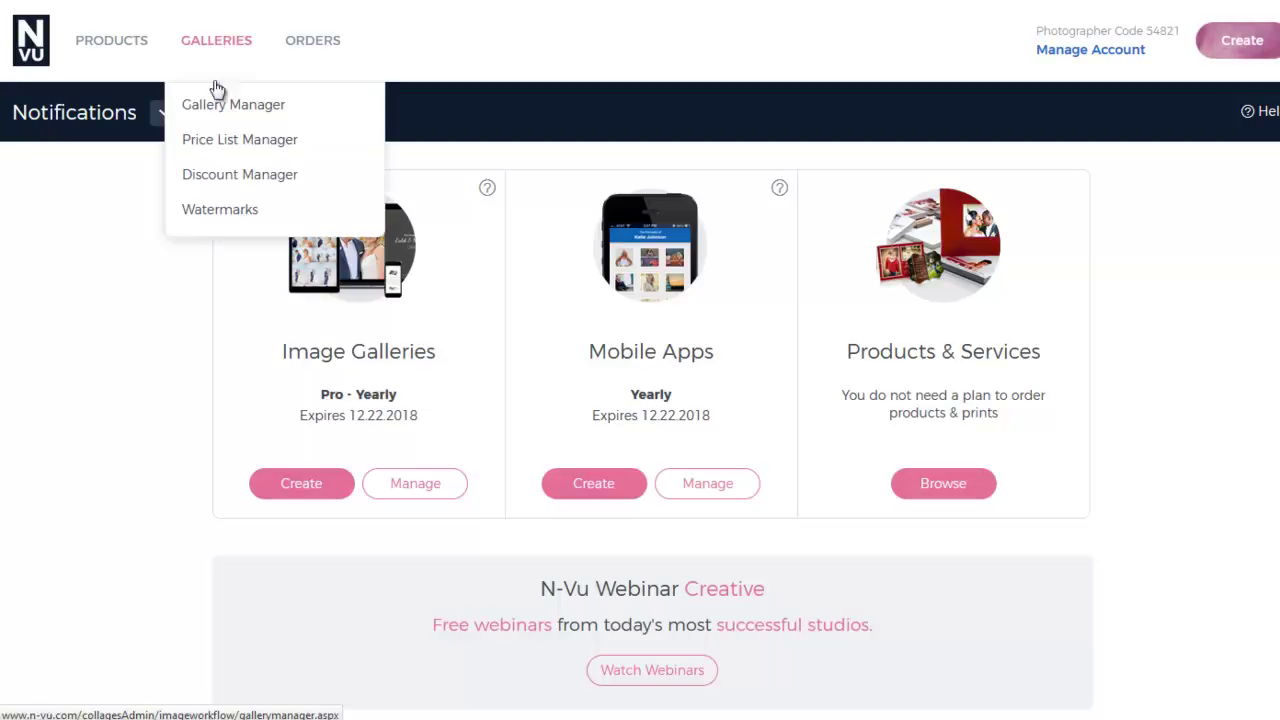
pyautogui.click(224, 140)
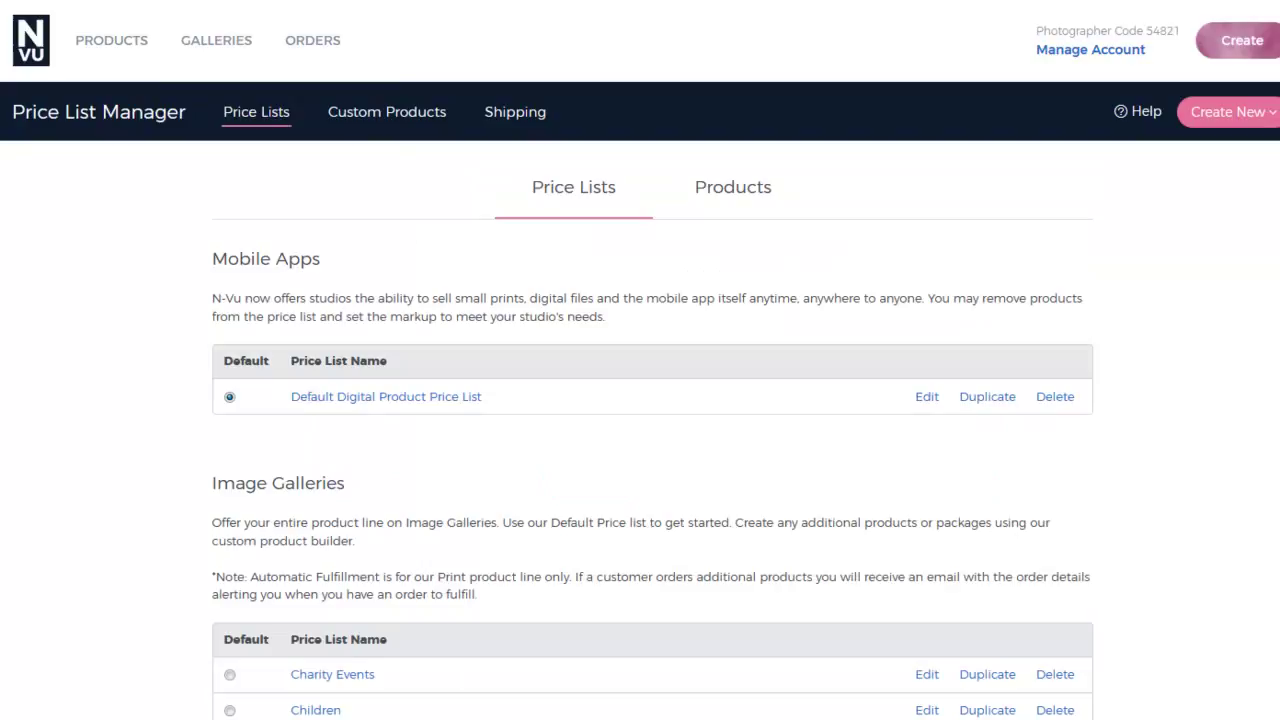
pyautogui.scroll(-4, 640, 360)
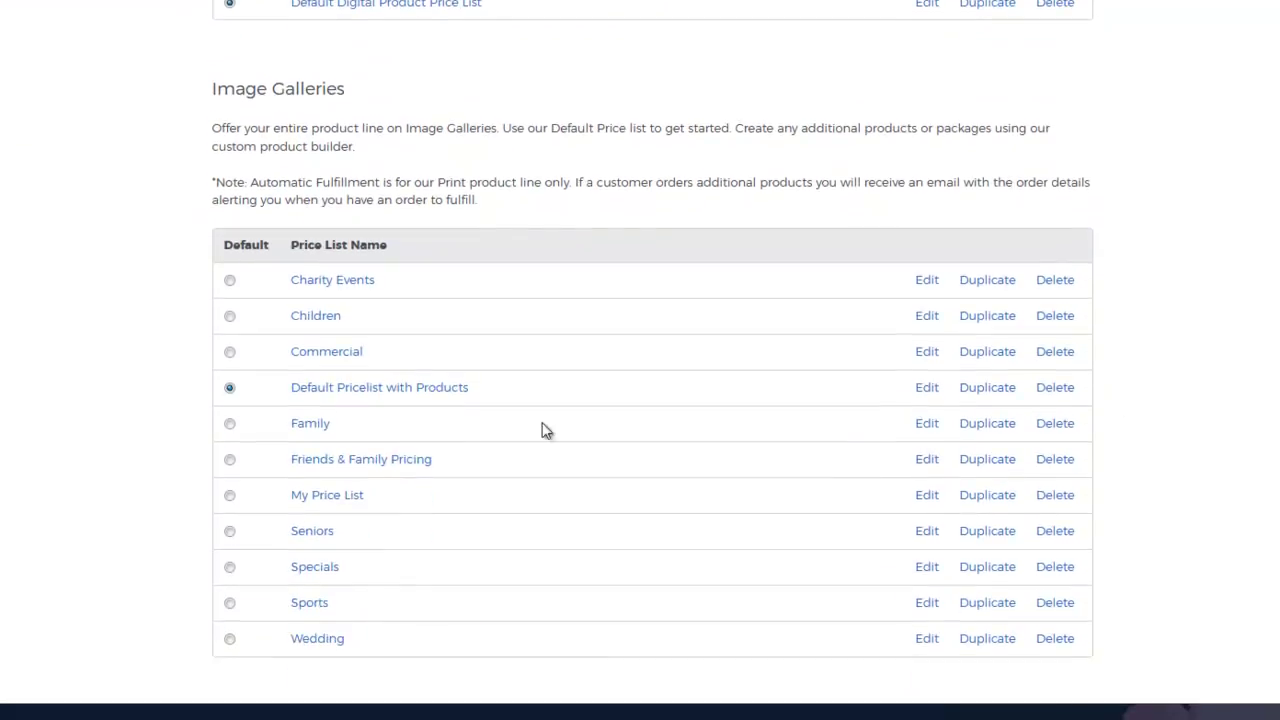
pyautogui.click(410, 390)
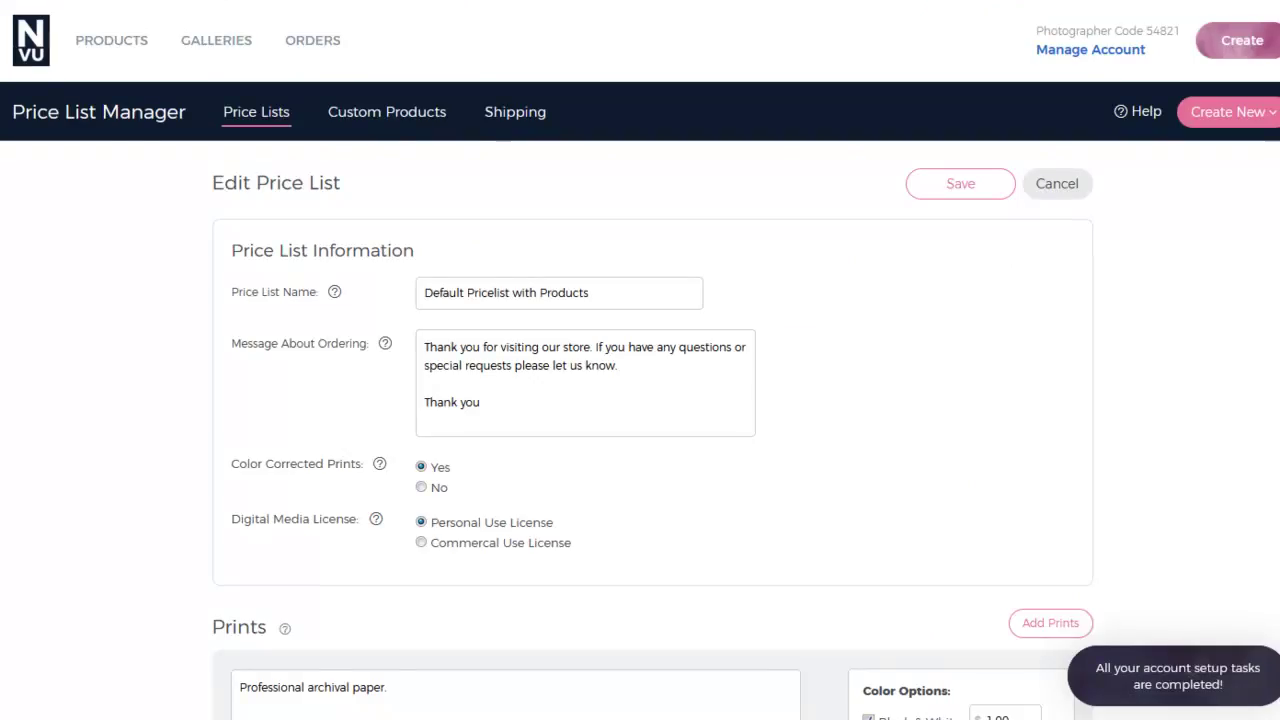
pyautogui.scroll(-7, 640, 360)
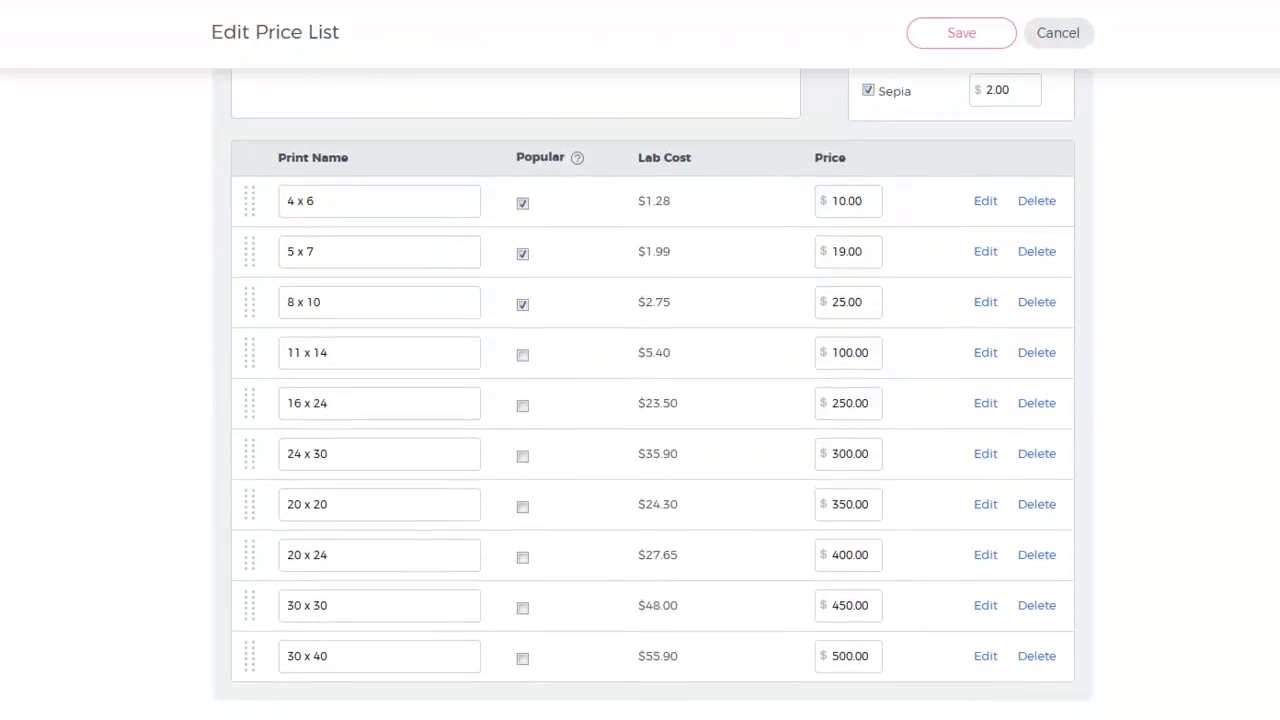
pyautogui.scroll(-10, 640, 360)
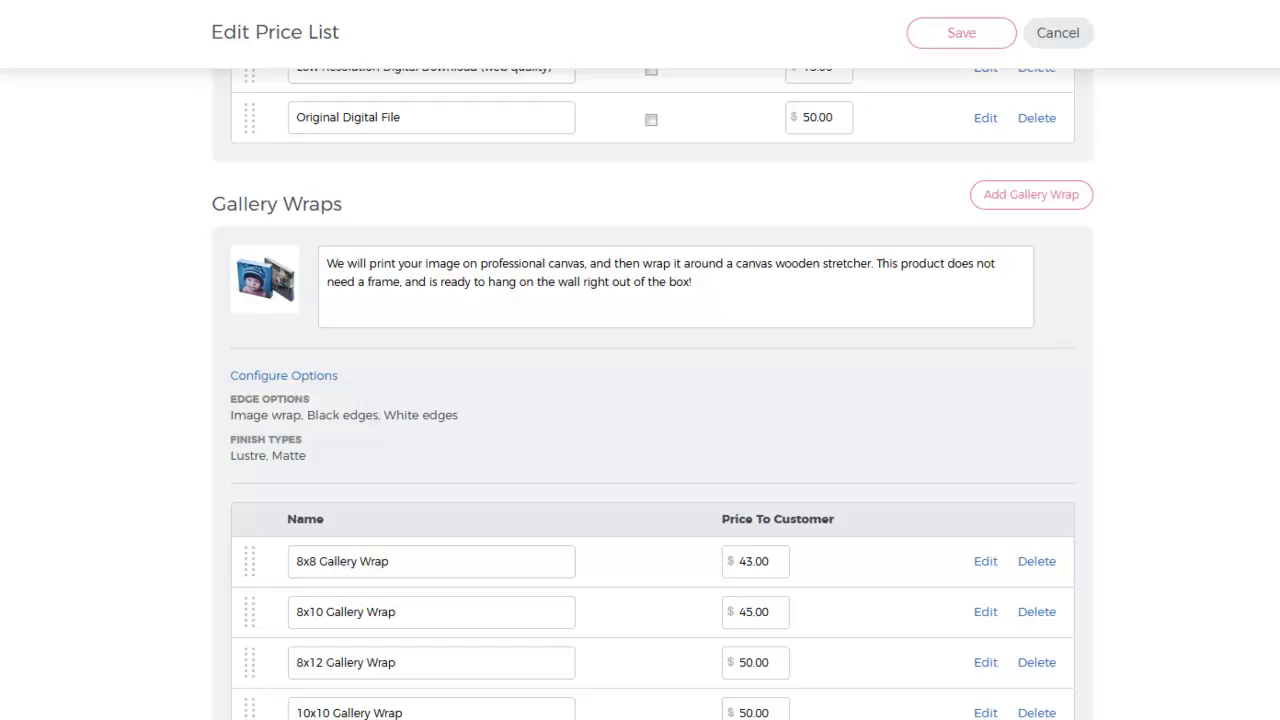
pyautogui.scroll(15, 640, 360)
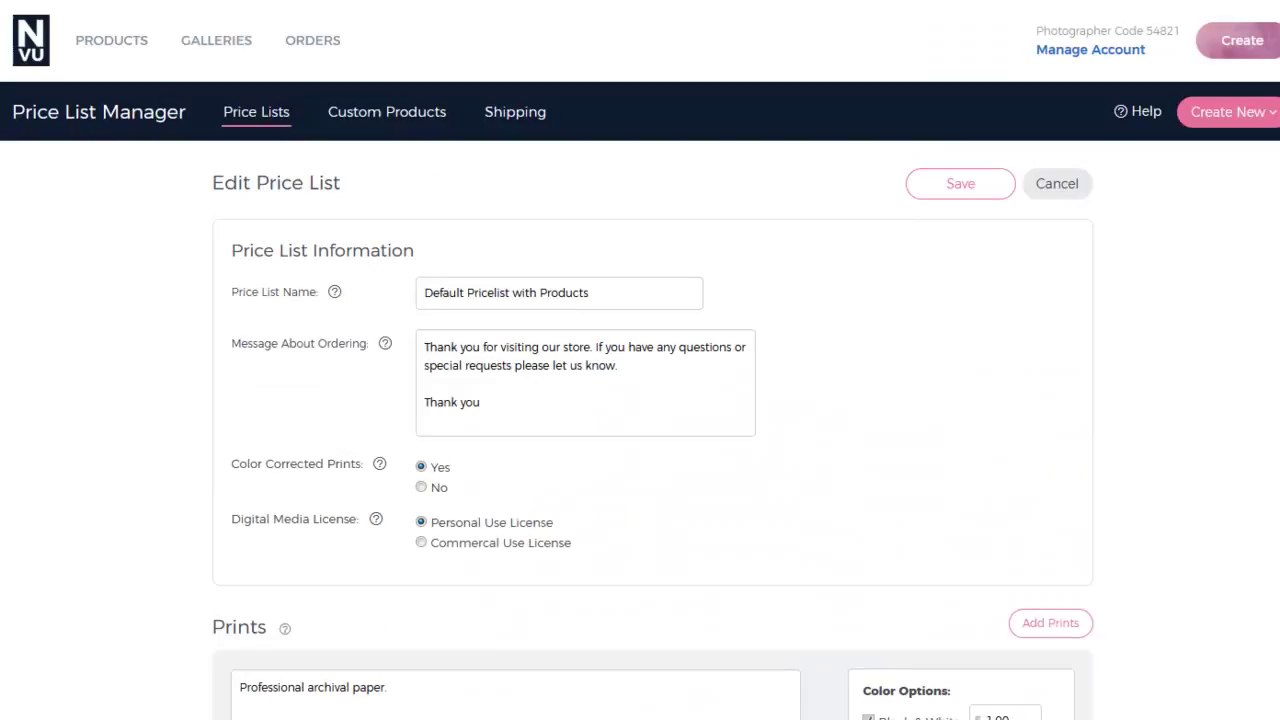
# Step: Open the Senior 2017 gallery's Room-Vu settings and review the stock rooms offered to guests
pyautogui.click(223, 50)
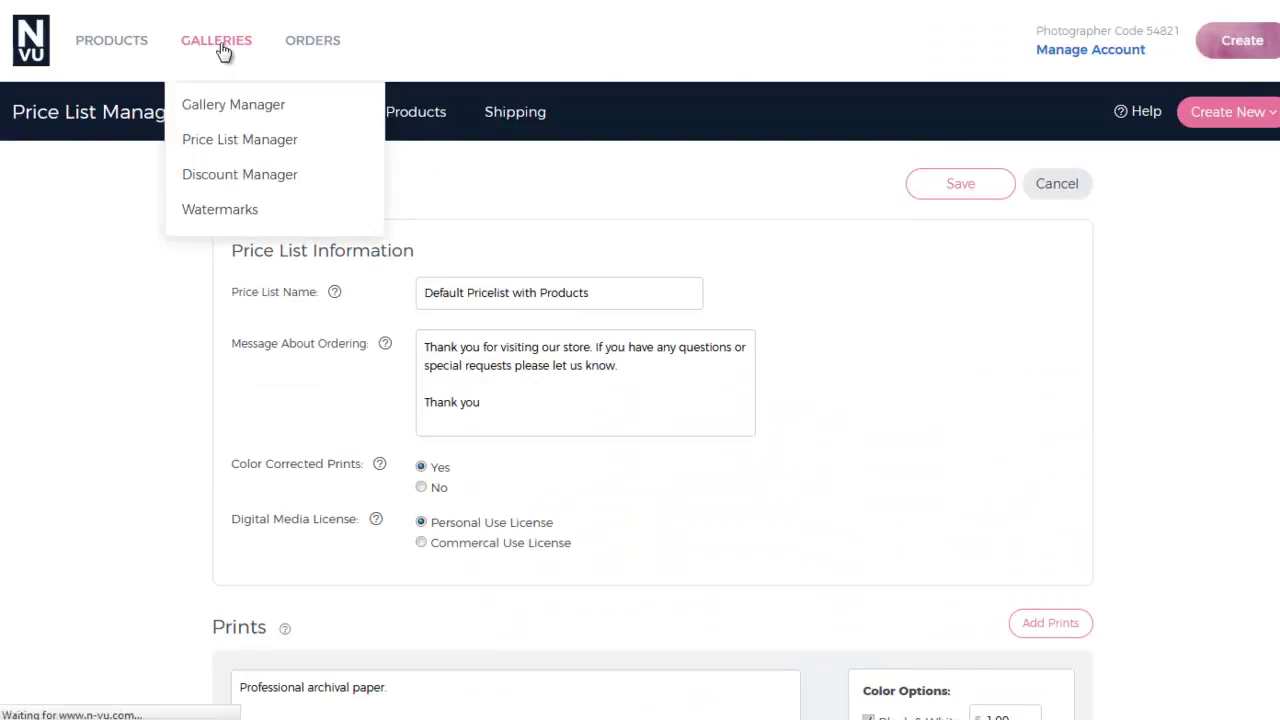
pyautogui.click(1211, 498)
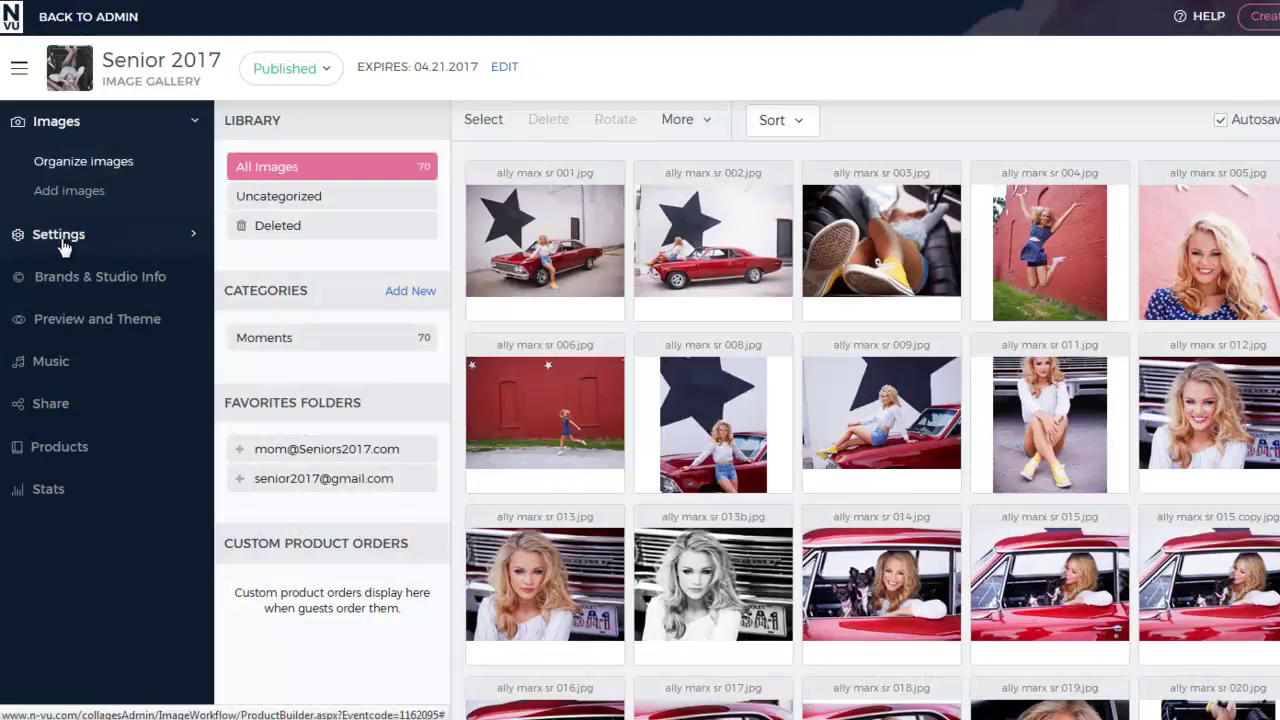
pyautogui.click(62, 240)
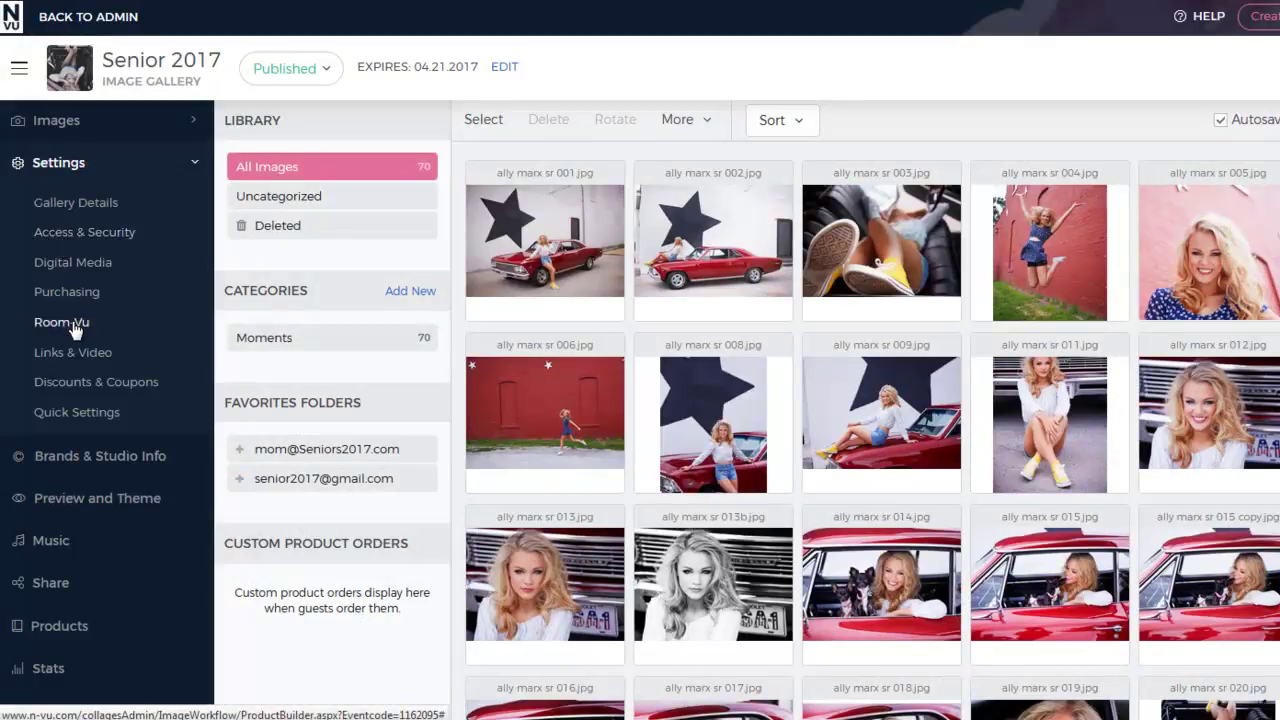
pyautogui.click(62, 322)
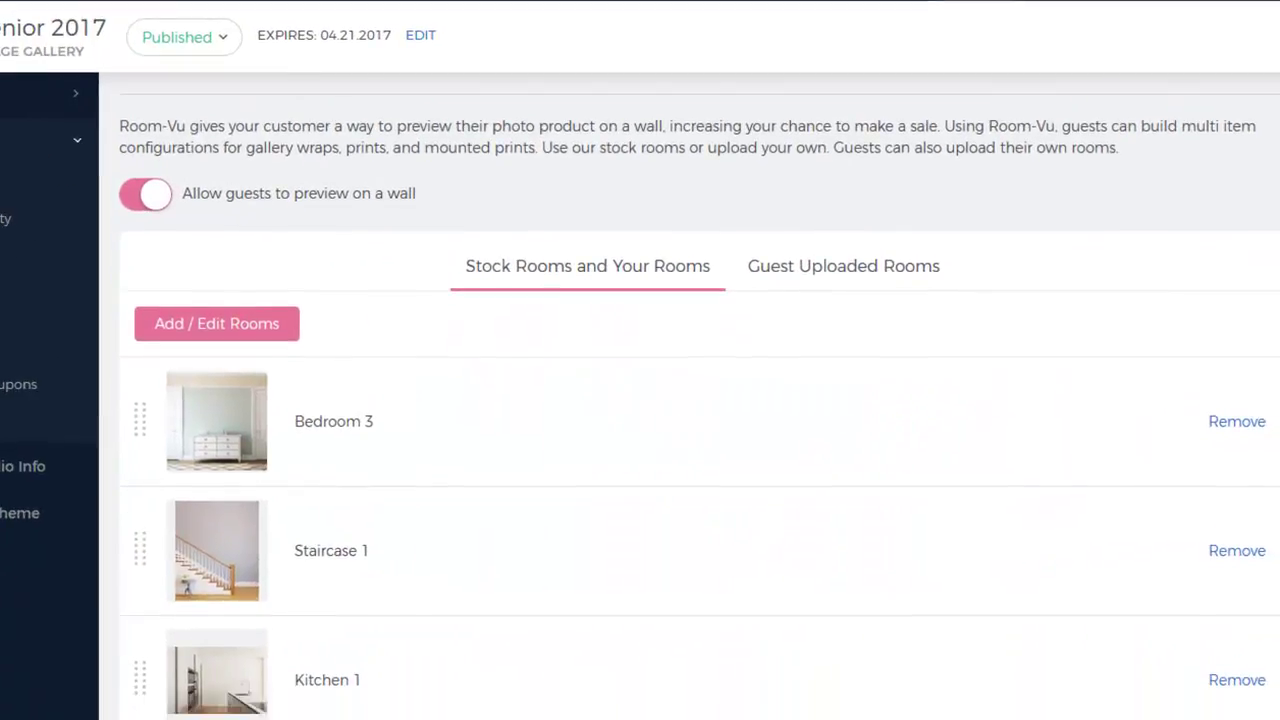
pyautogui.scroll(-5, 700, 400)
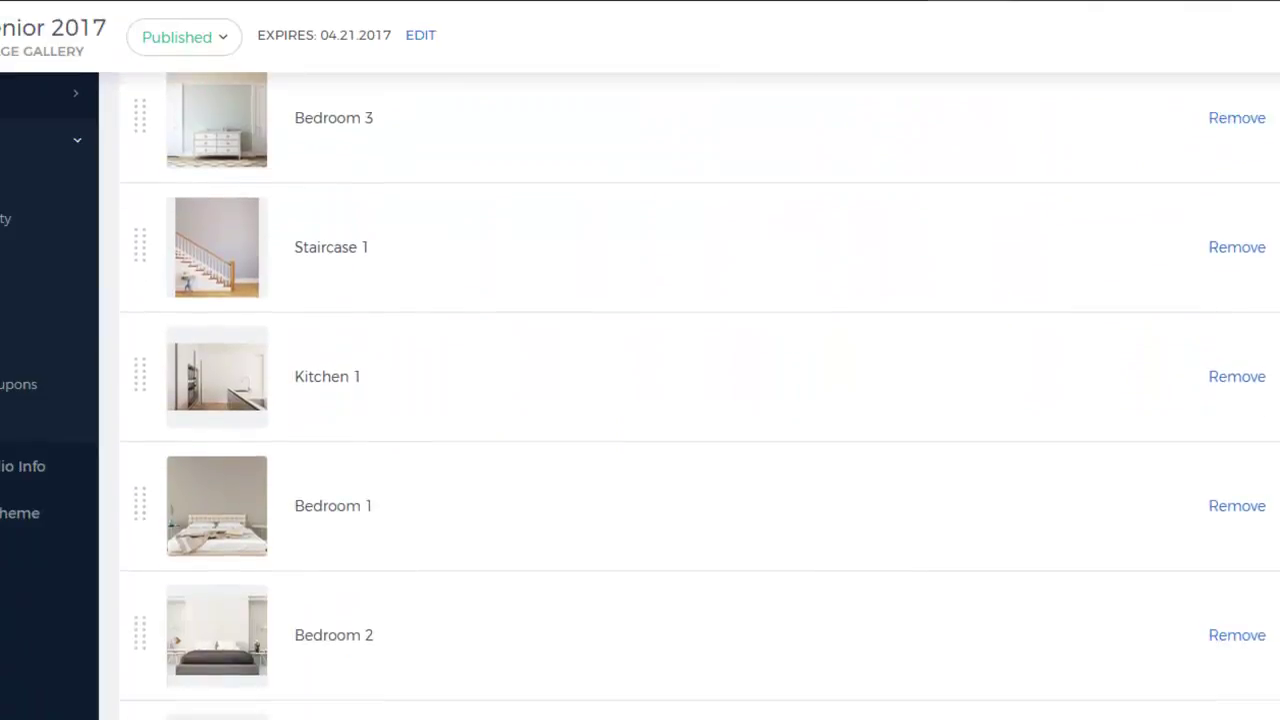
pyautogui.scroll(-1, 700, 396)
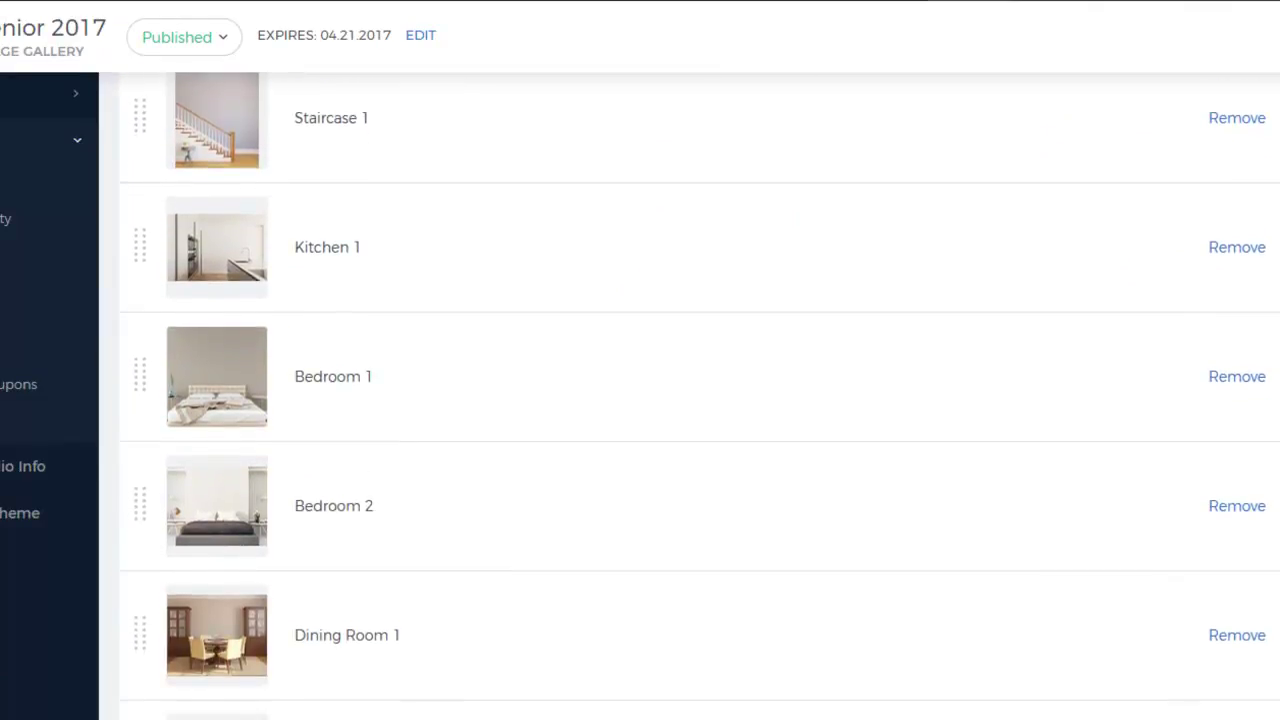
pyautogui.scroll(-2, 700, 400)
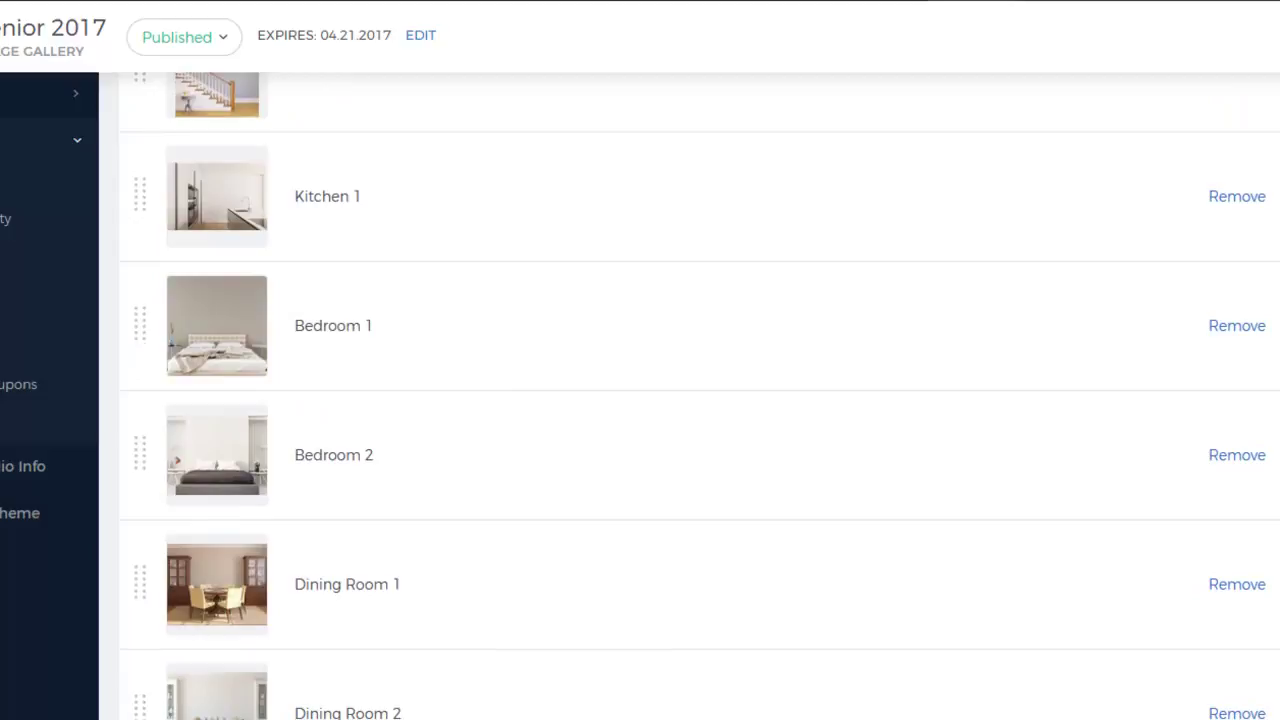
pyautogui.scroll(-3, 700, 396)
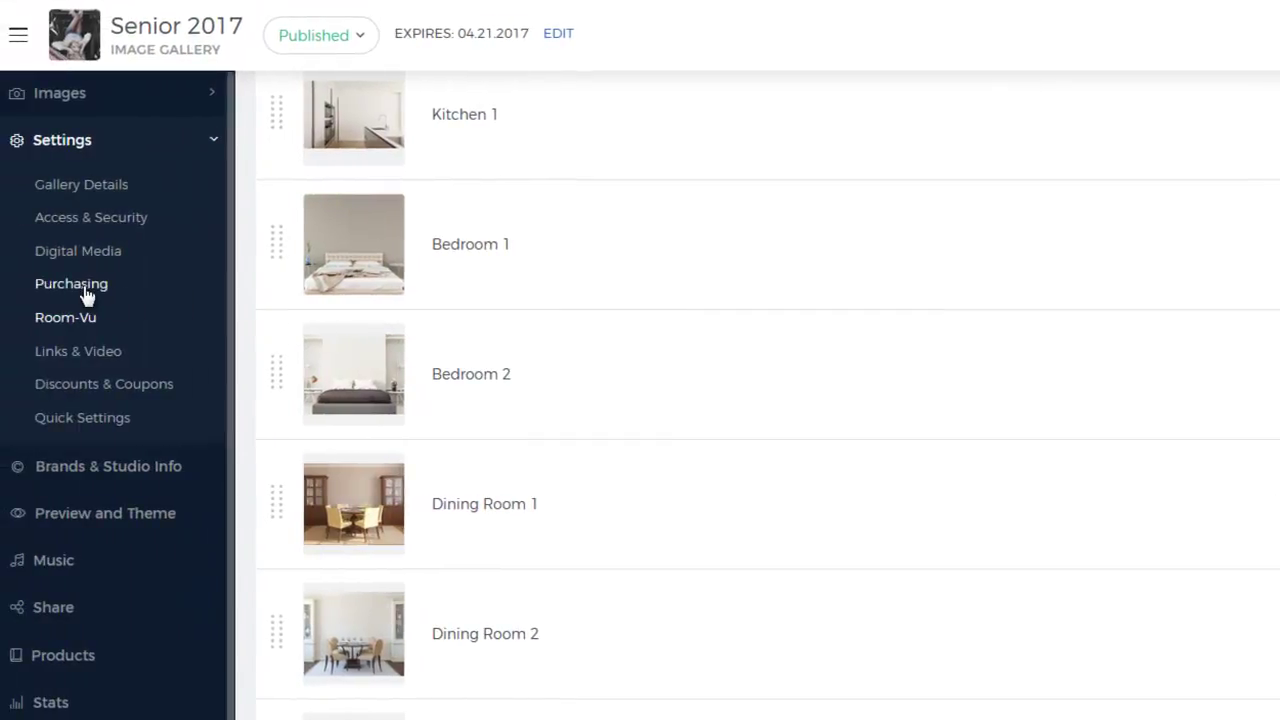
# Step: Allow guests to crop images in the gallery's Purchasing settings and save the change
pyautogui.click(85, 289)
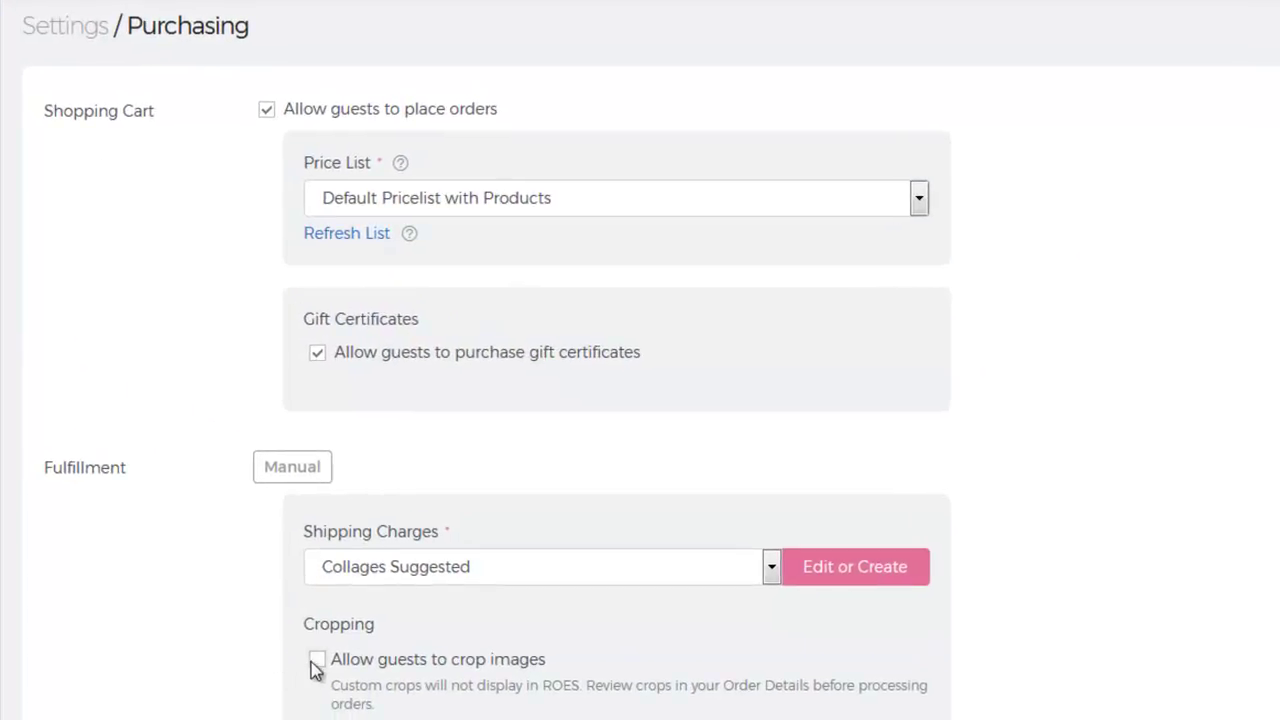
pyautogui.click(318, 662)
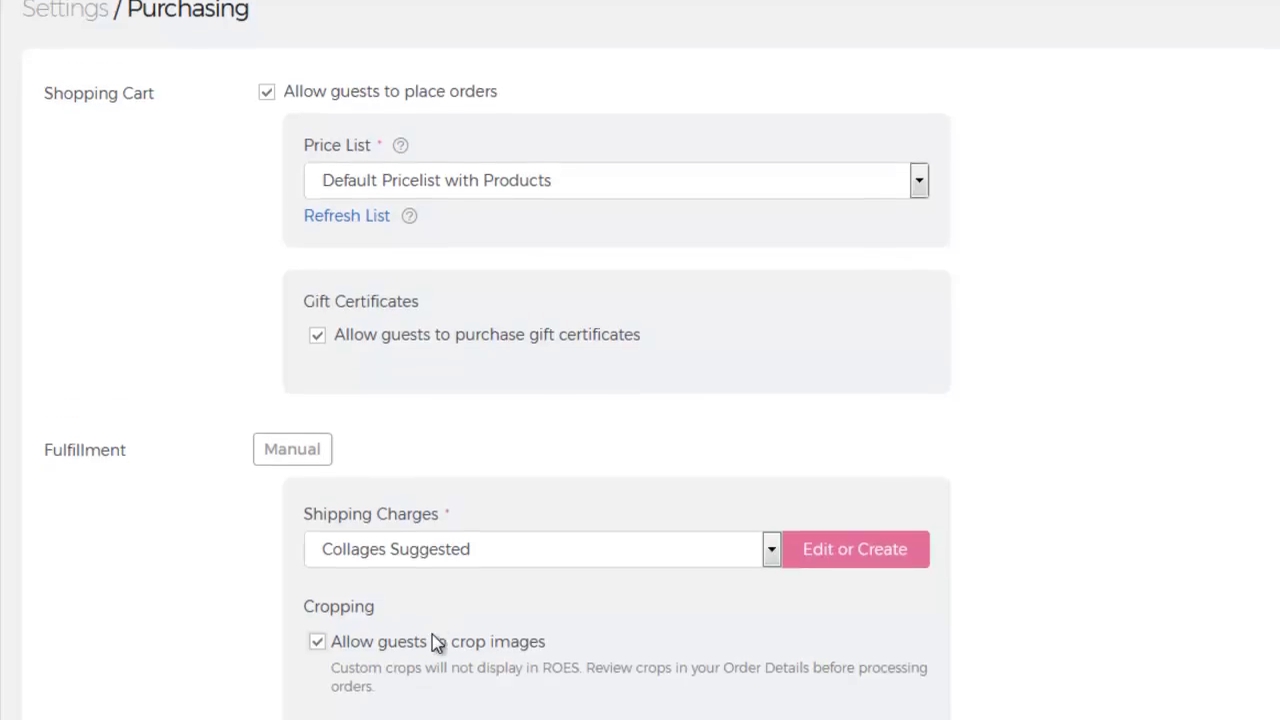
pyautogui.scroll(-2, 437, 640)
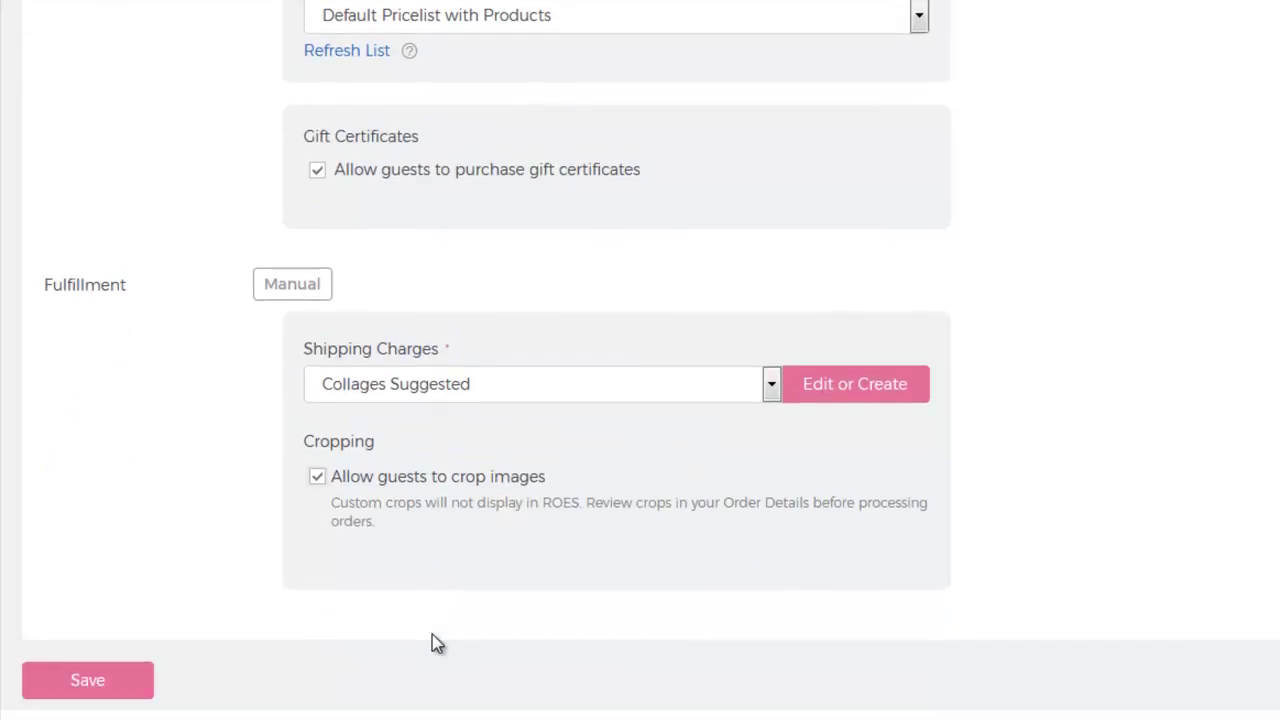
pyautogui.click(123, 681)
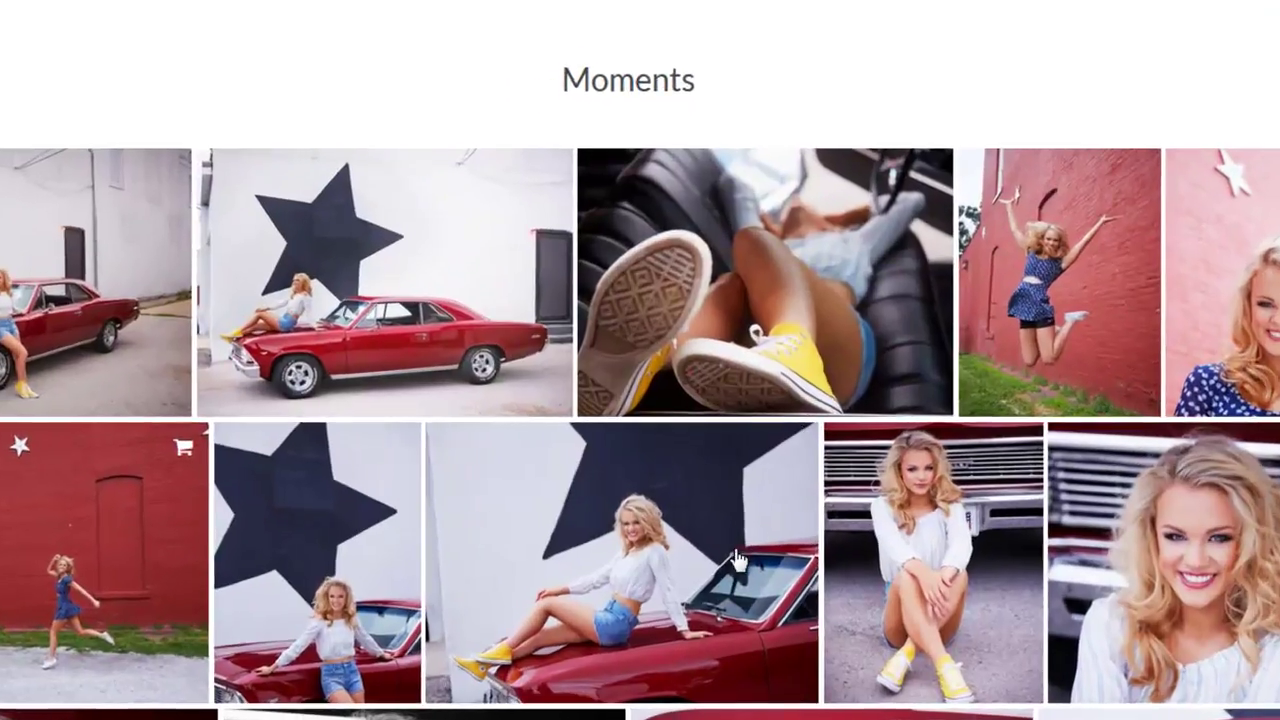
# Step: In the guest gallery, choose an 8 x 10 print of photo 009, posed on the red car's hood, and preview it on a wall
pyautogui.moveTo(716, 536)
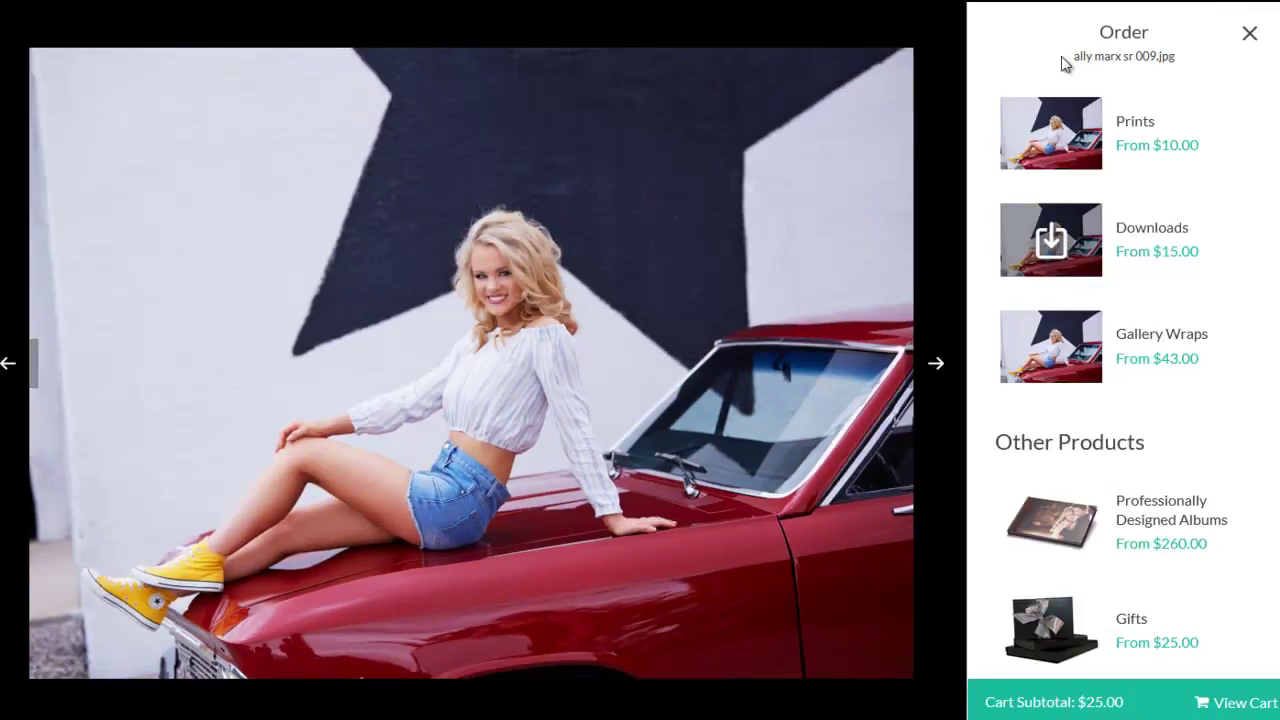
pyautogui.click(1078, 151)
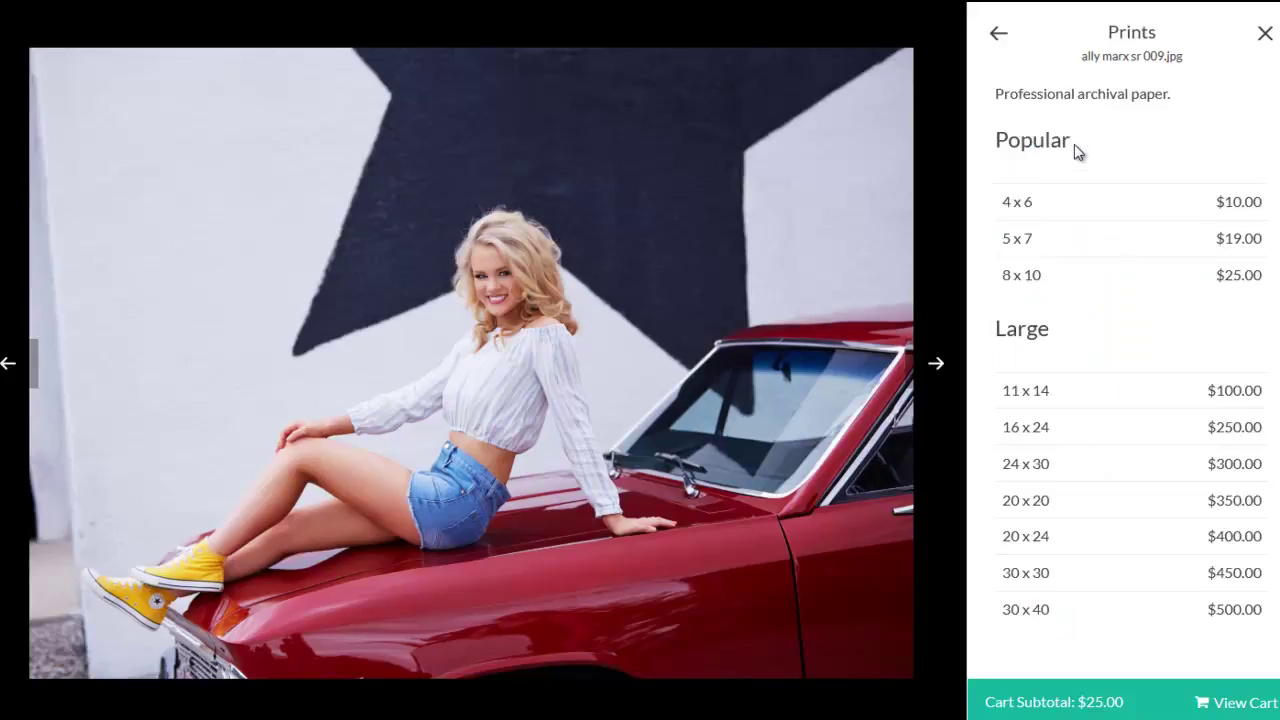
pyautogui.click(1054, 284)
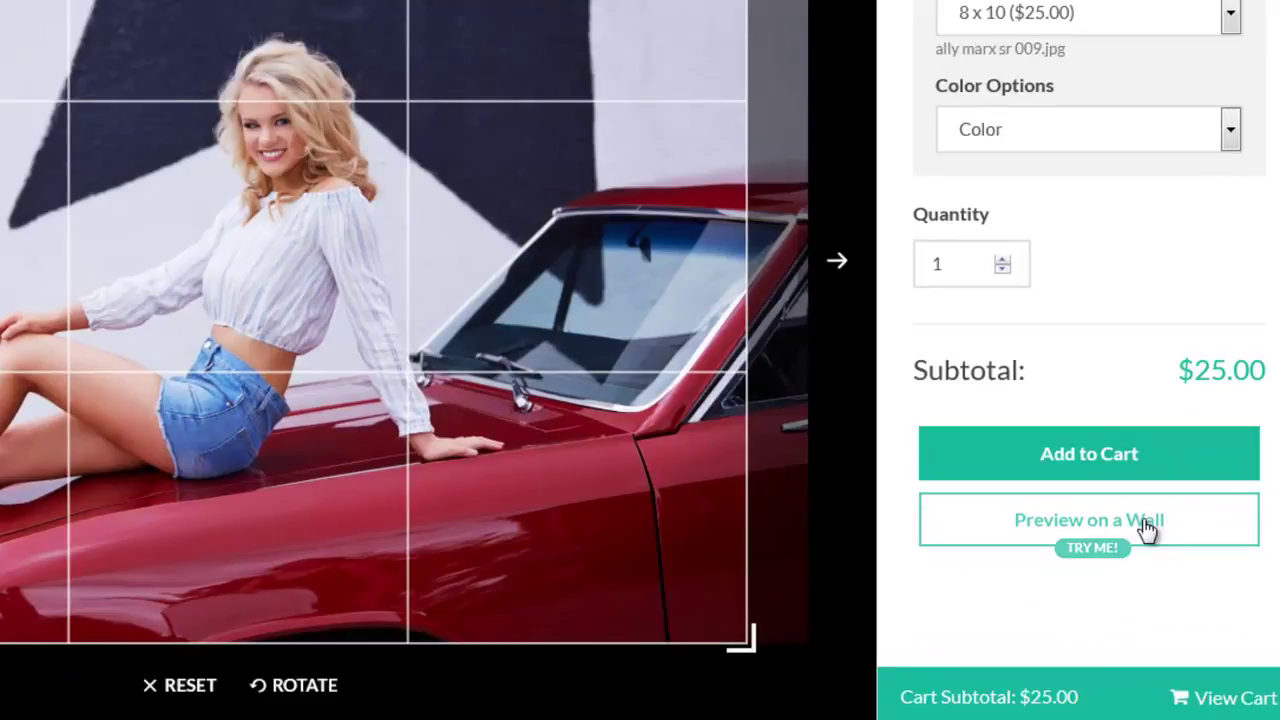
pyautogui.click(1147, 530)
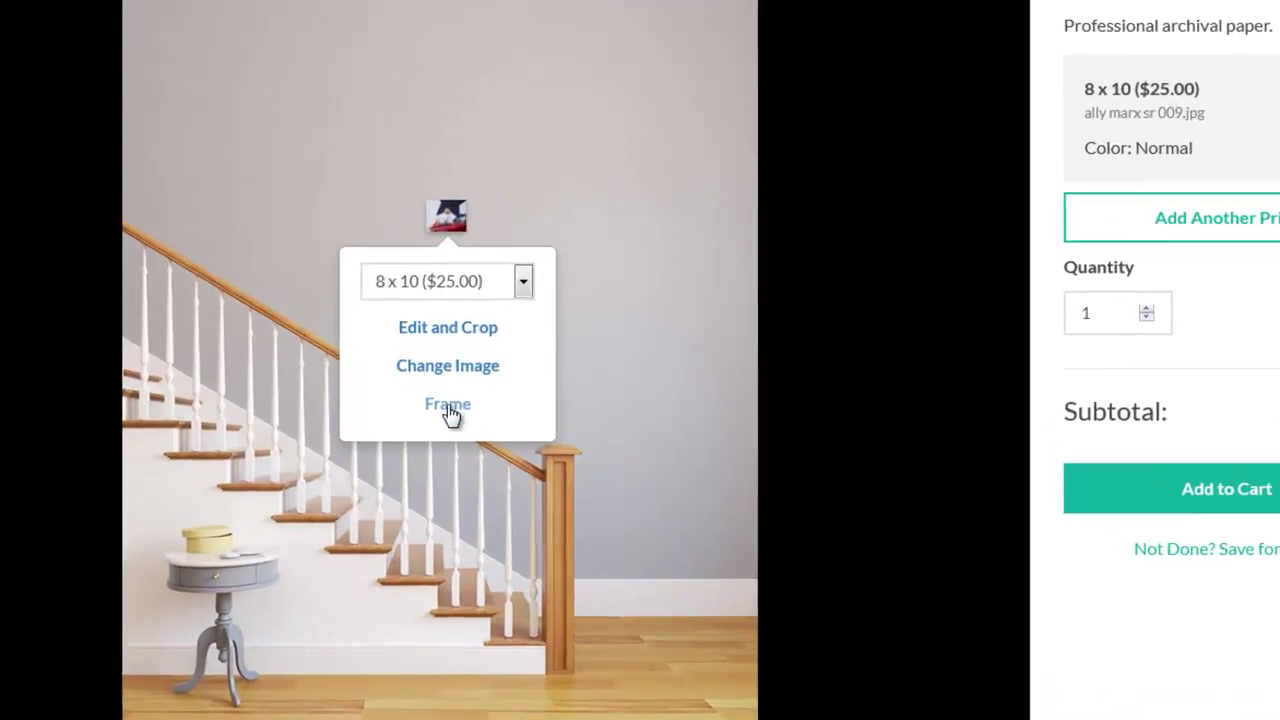
# Step: Add a 3" frame with a 2" matte to the print on the staircase wall
pyautogui.click(448, 408)
pyautogui.click(414, 380)
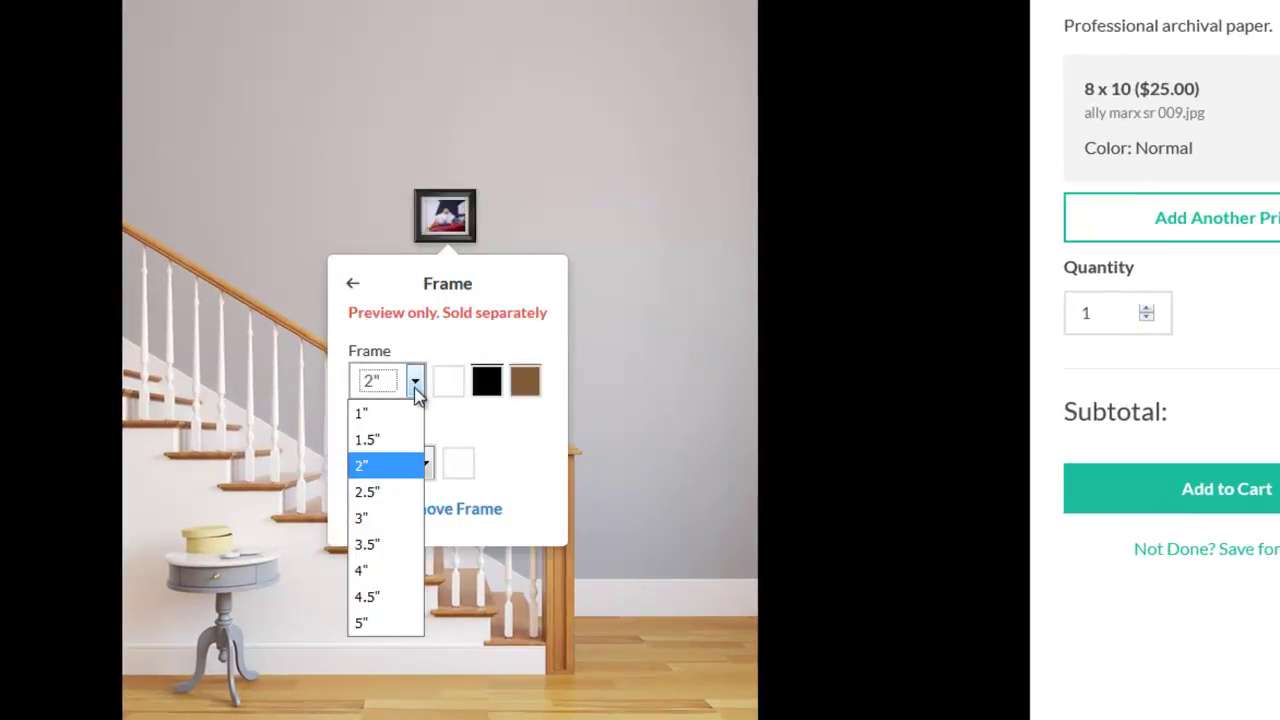
pyautogui.click(388, 520)
pyautogui.click(425, 471)
pyautogui.click(389, 578)
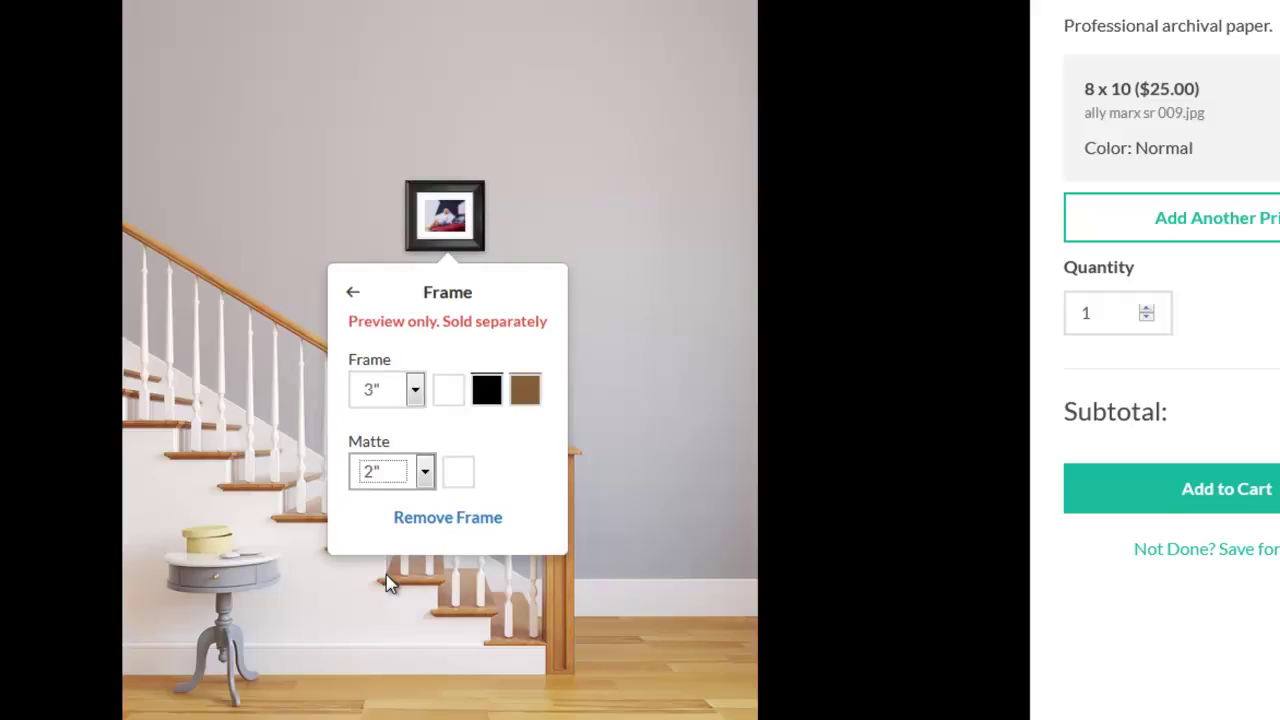
pyautogui.click(353, 292)
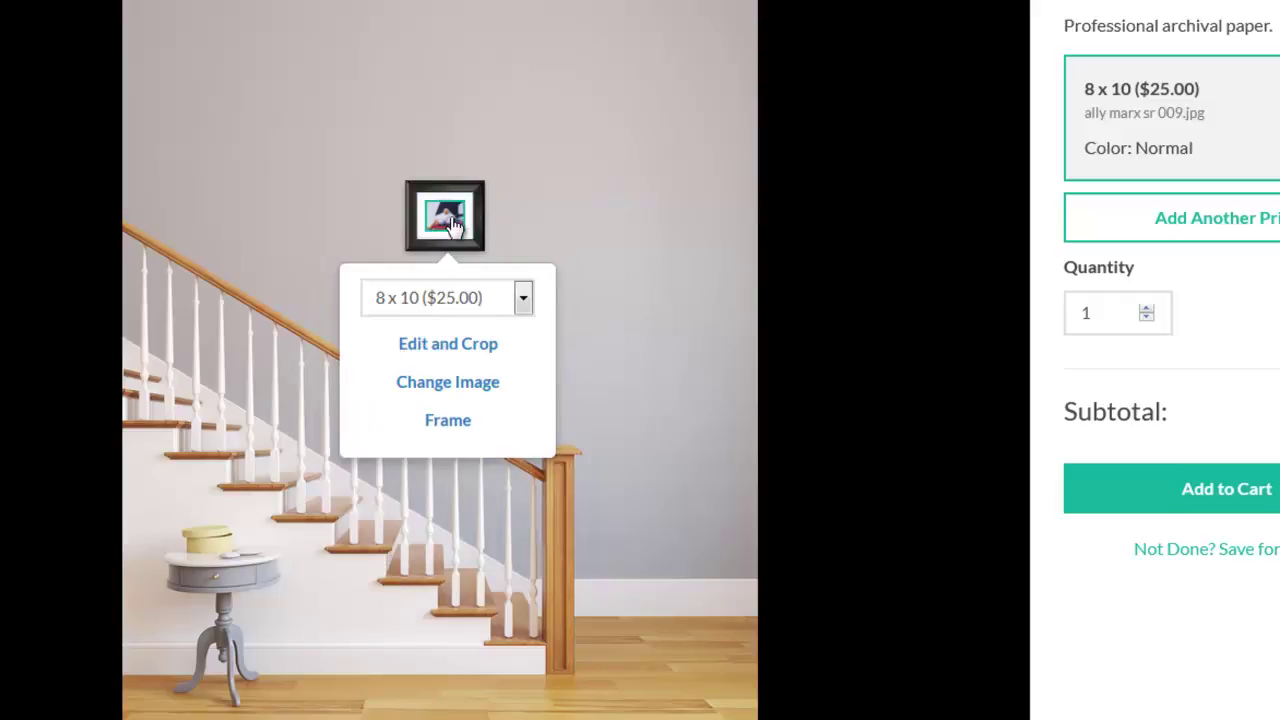
# Step: Move the framed print lower along the staircase wall and change its size to 20 x 24
pyautogui.moveTo(453, 225); pyautogui.dragTo(502, 288)
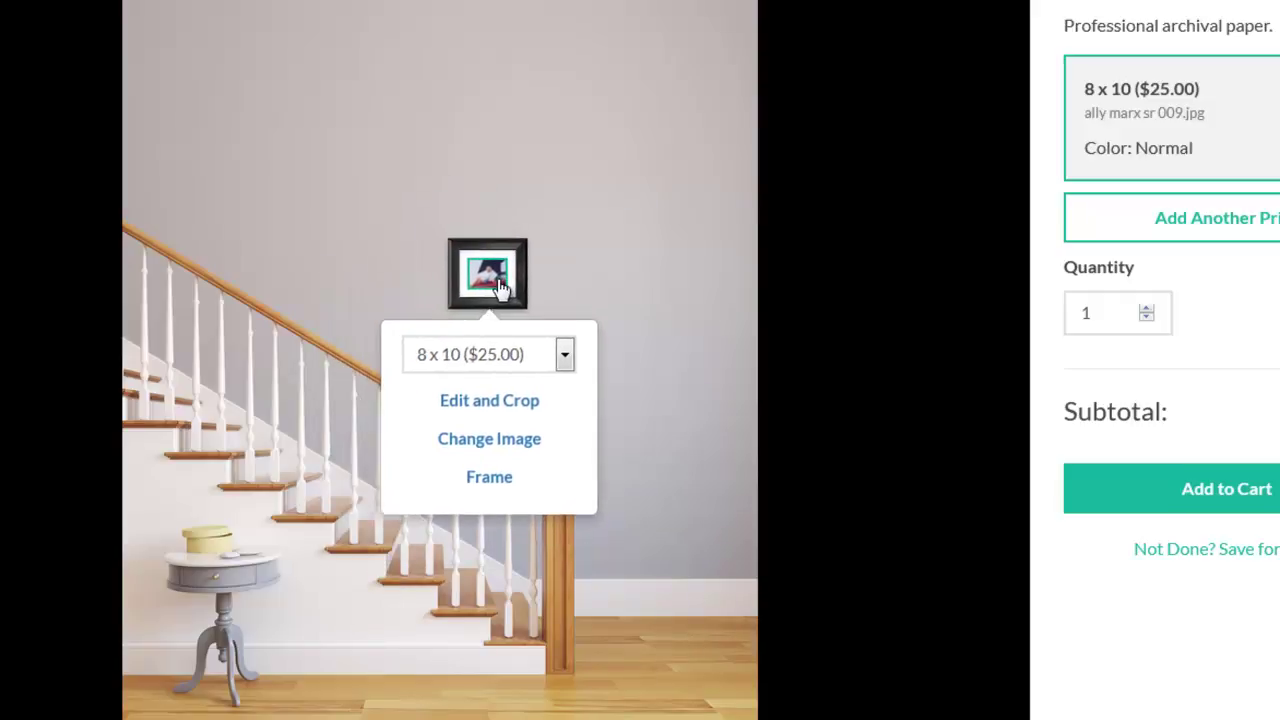
pyautogui.click(512, 368)
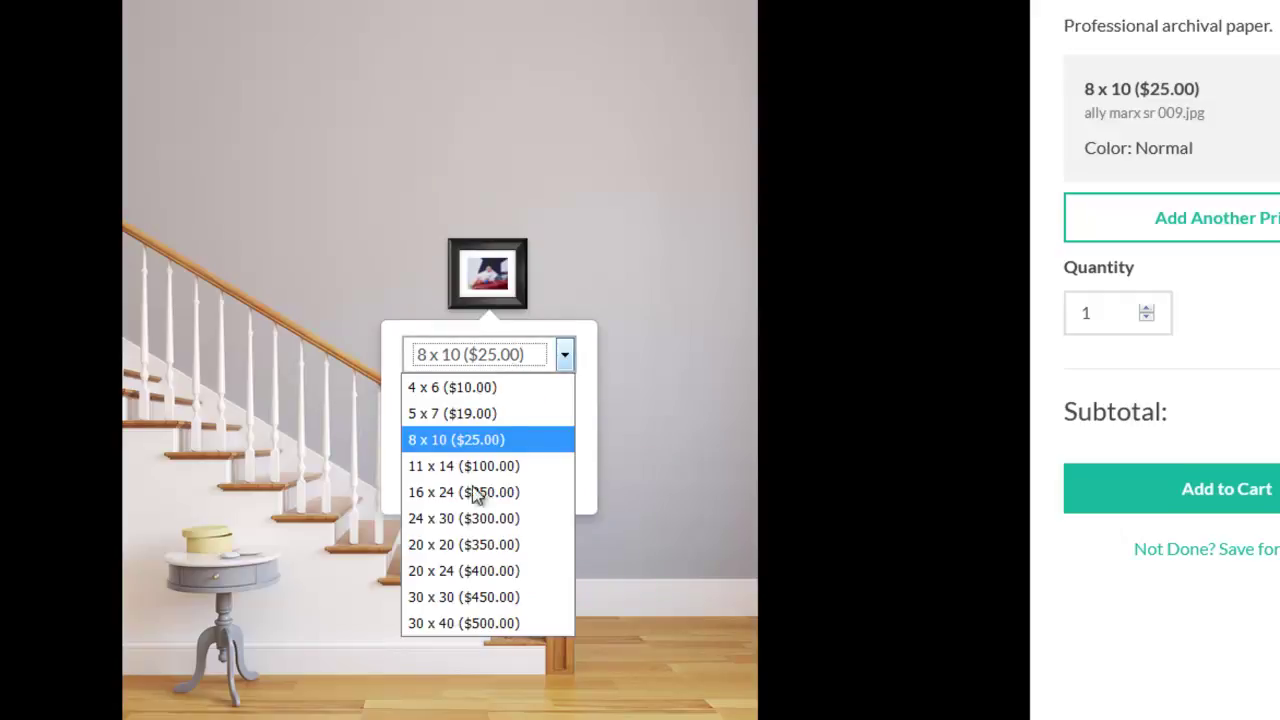
pyautogui.click(481, 571)
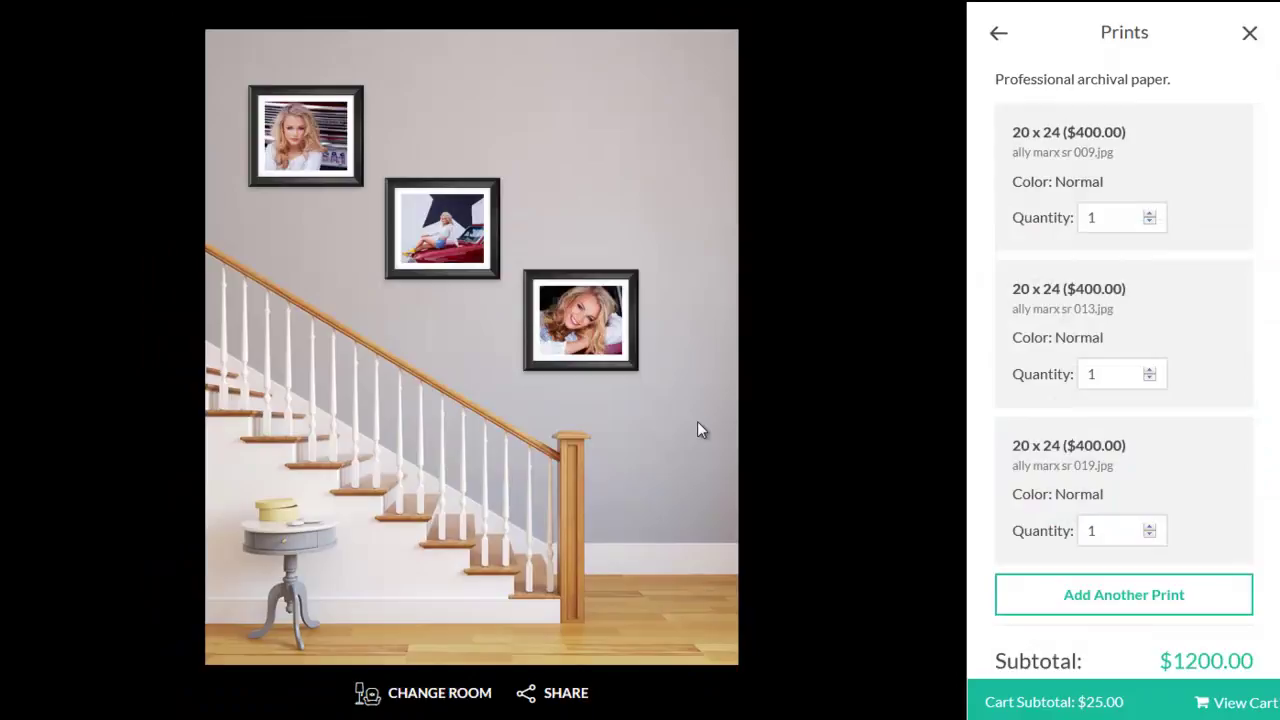
# Step: Look at the available preview rooms and the calibration methods for uploading a custom room, and return to the staircase arrangement
pyautogui.click(426, 700)
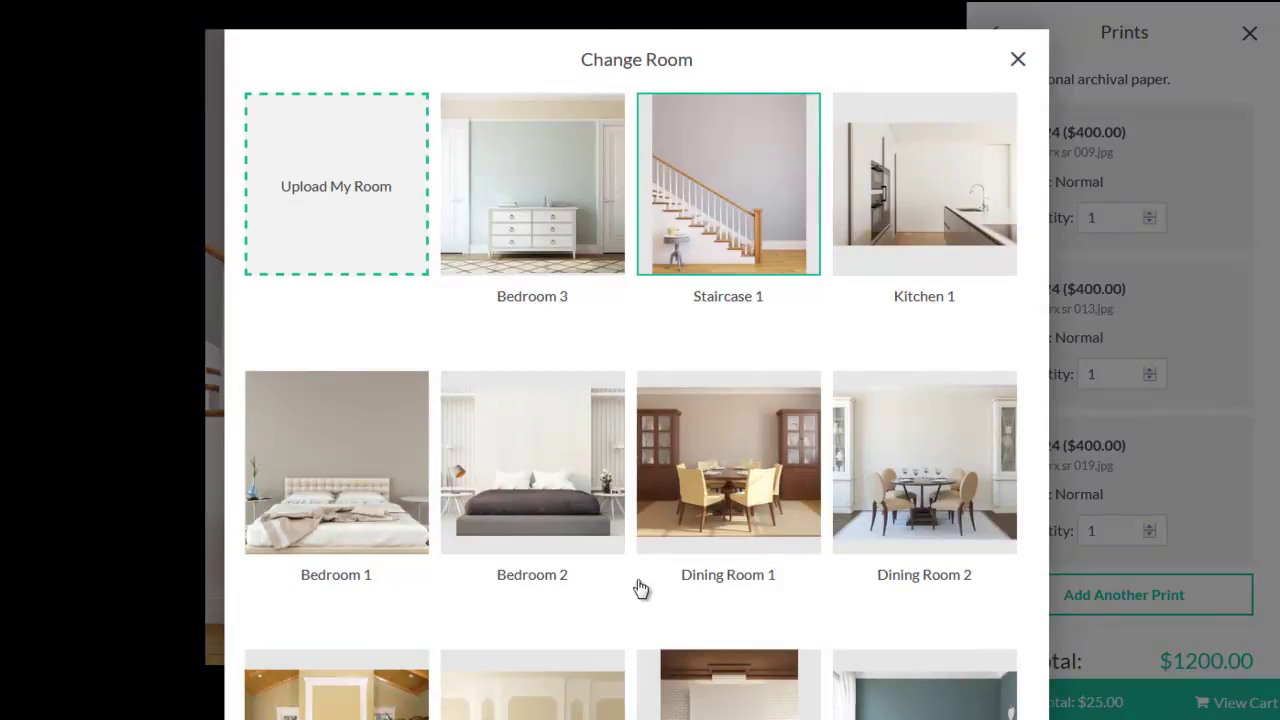
pyautogui.click(349, 231)
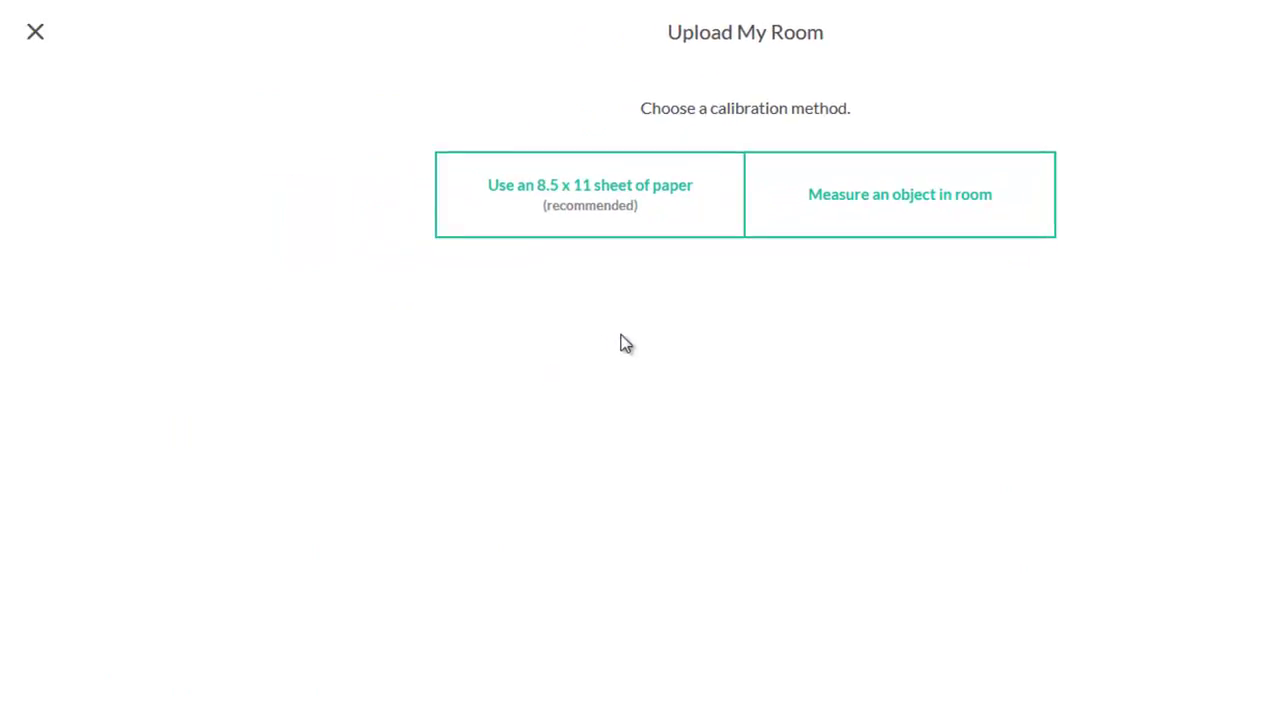
pyautogui.click(38, 38)
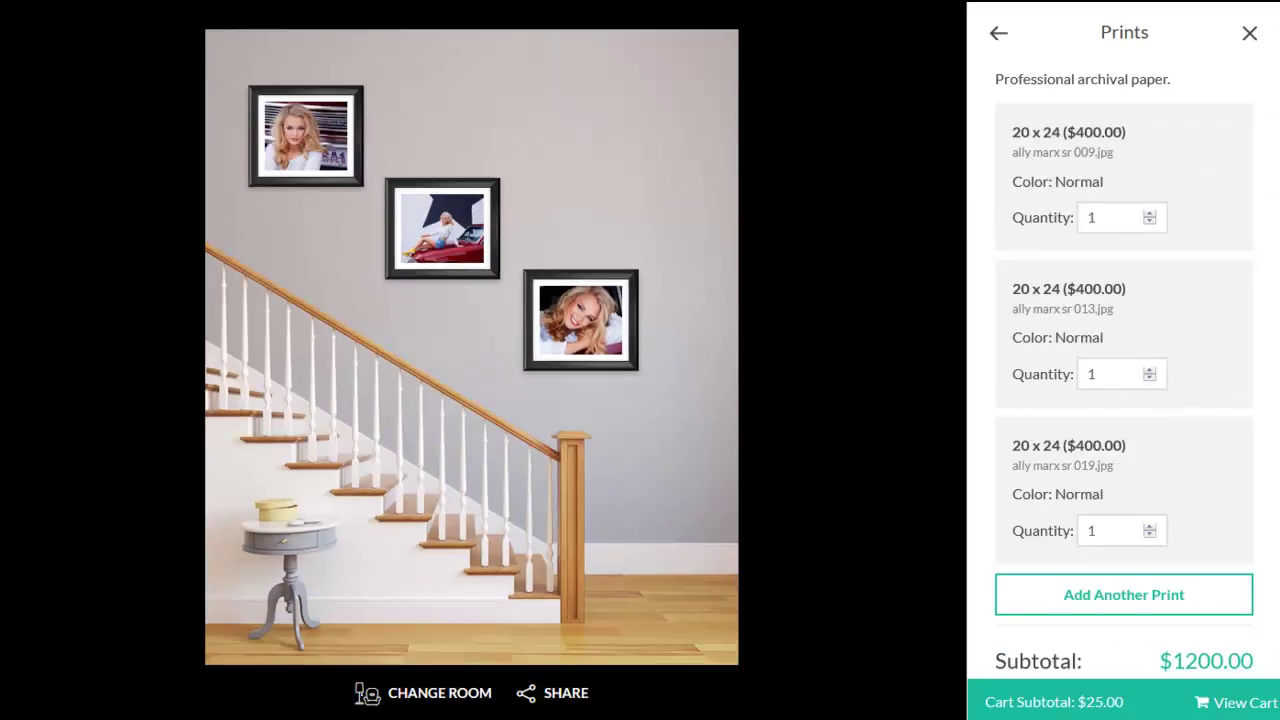
# Step: Add the staircase arrangement of three 20 x 24 prints to the shopping cart
pyautogui.scroll(-1, 1123, 344)
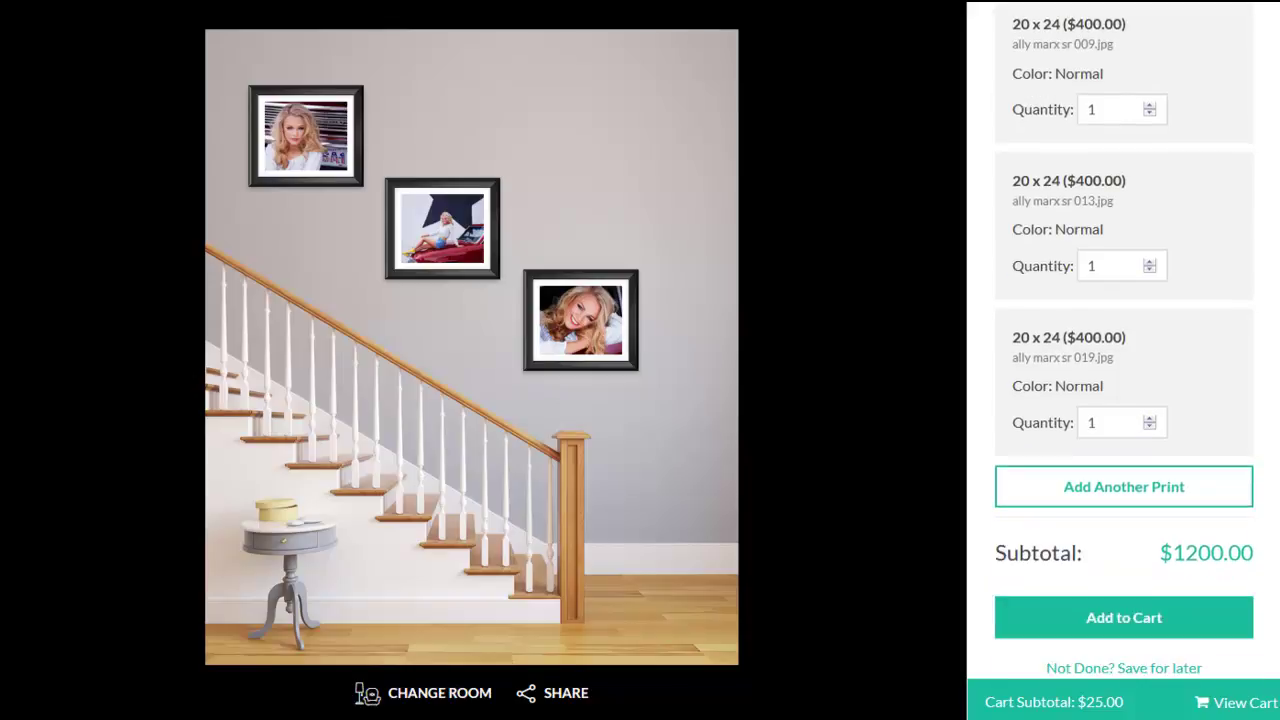
pyautogui.click(1145, 622)
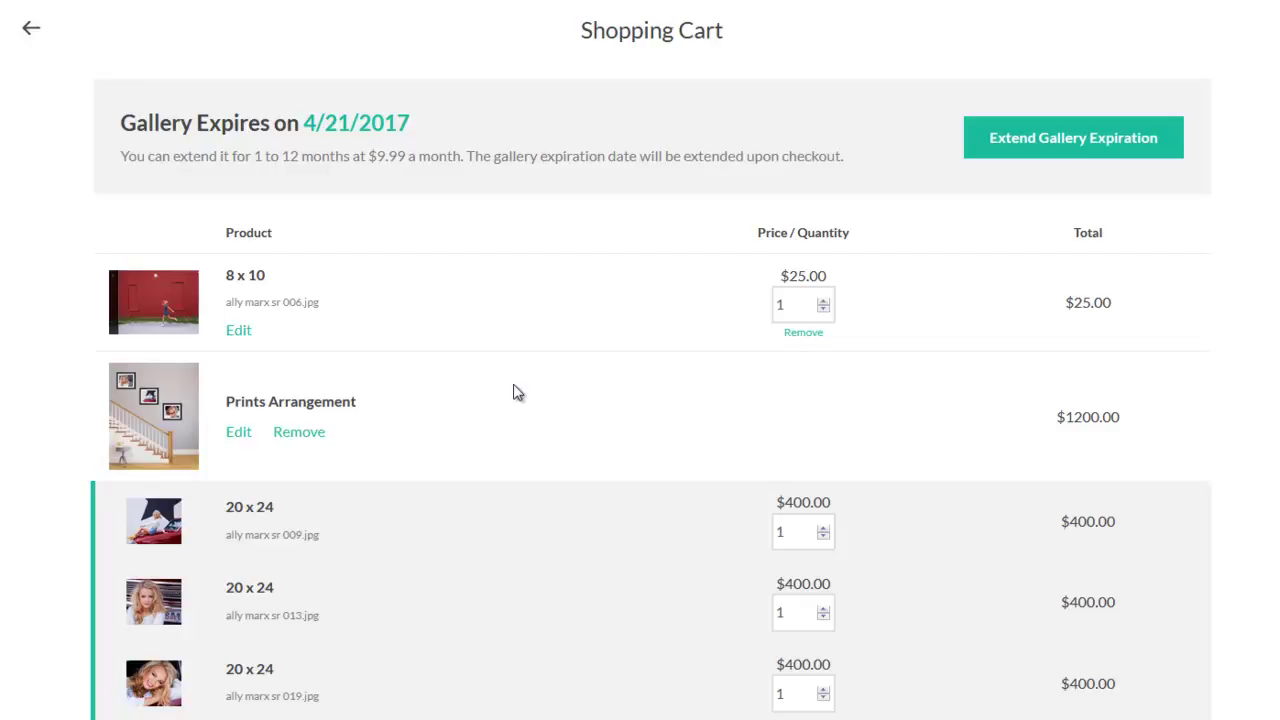